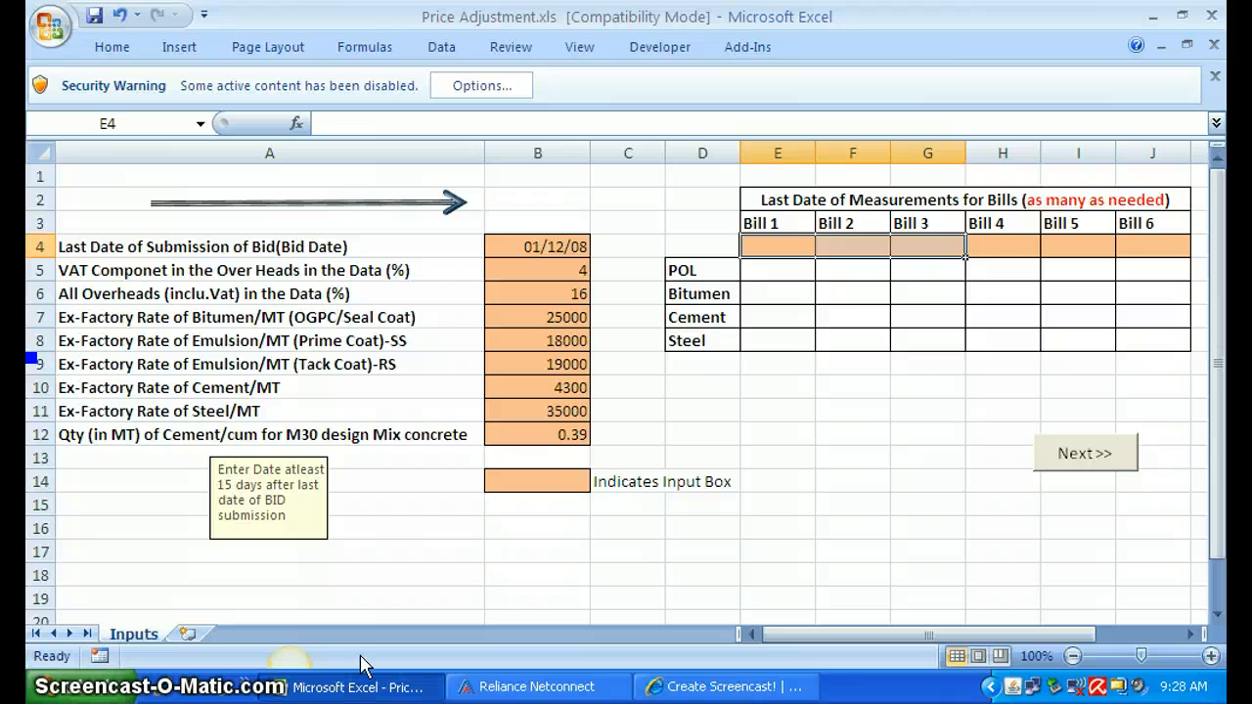
# Enable the disabled macro and ActiveX content in the Price Adjustment workbook and dismiss the Windows update notification.
pyautogui.click(507, 90)
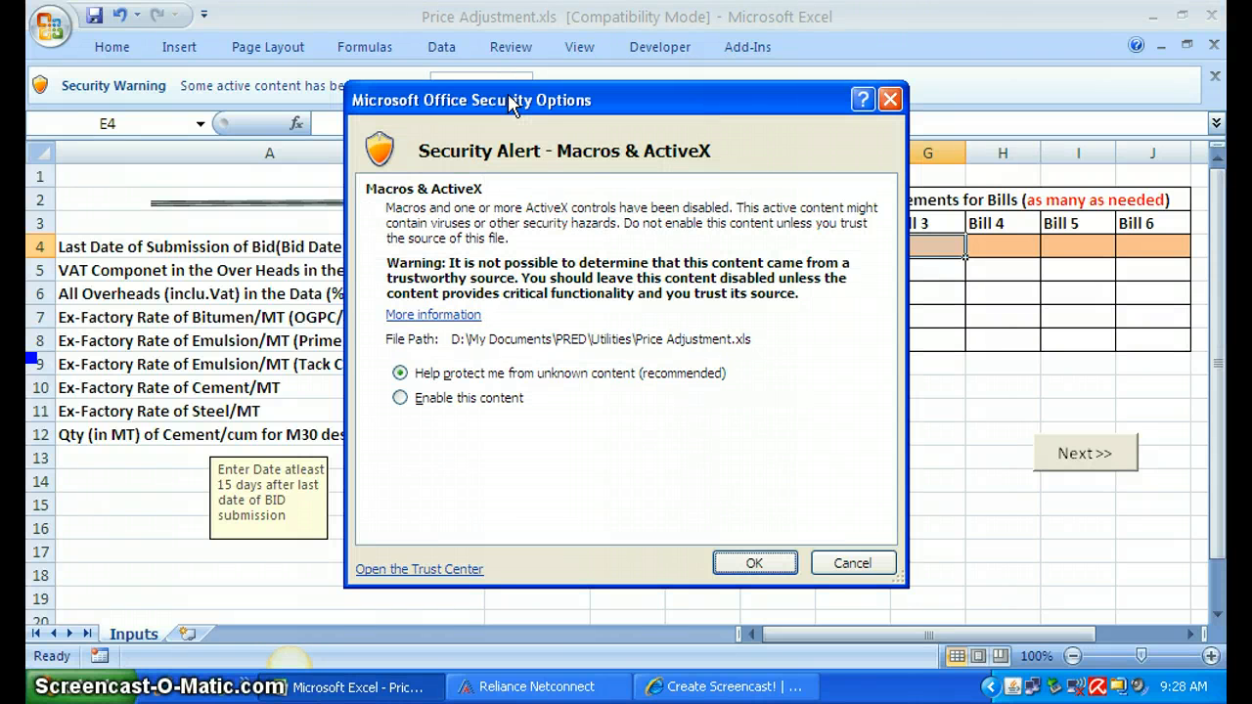
pyautogui.click(403, 401)
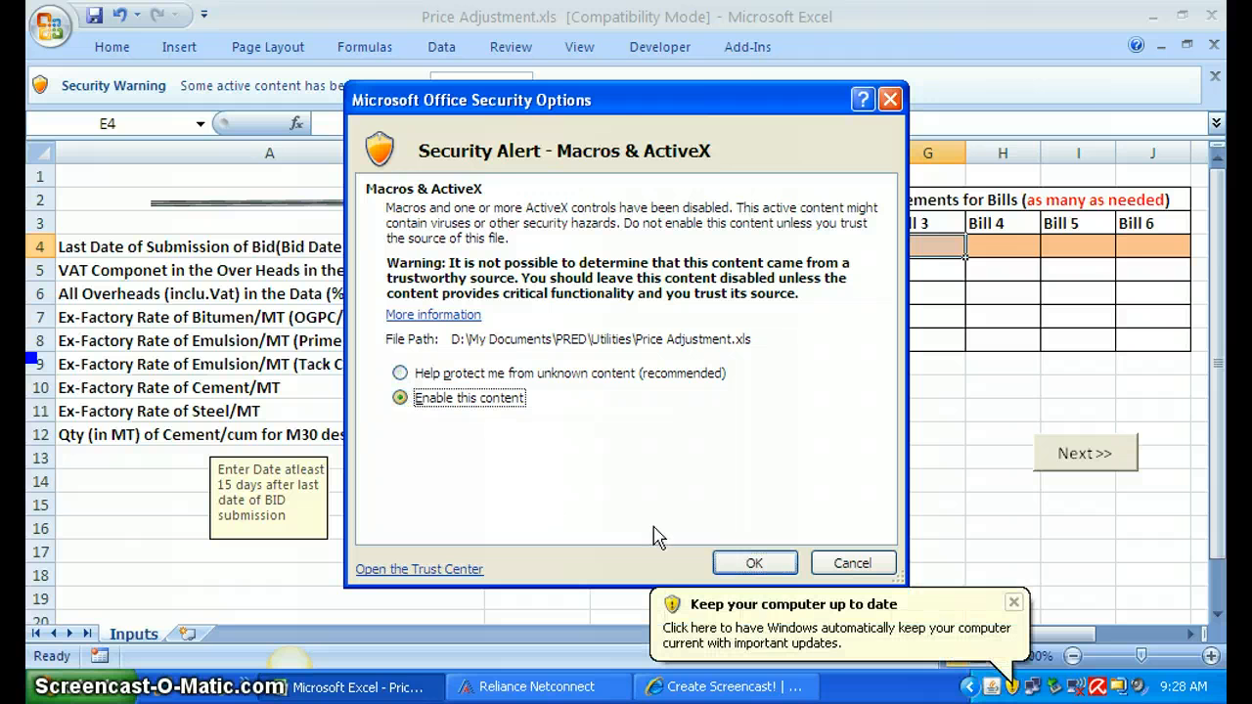
pyautogui.click(729, 561)
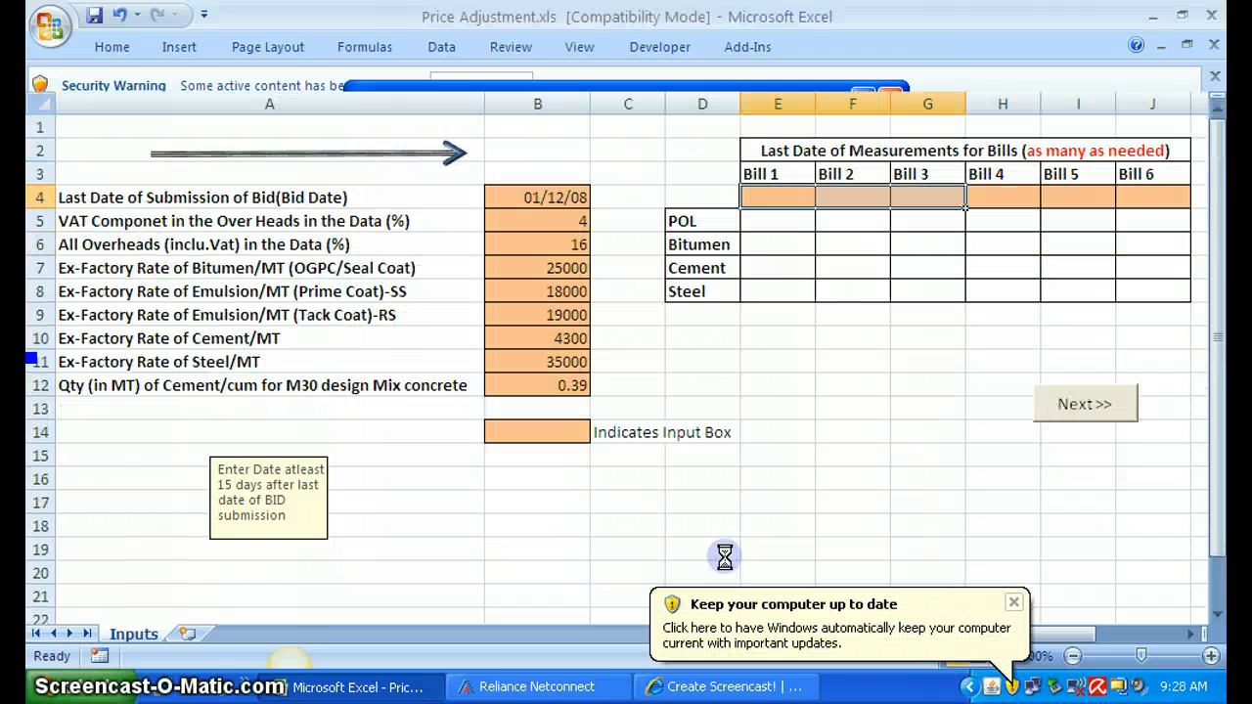
pyautogui.click(1015, 602)
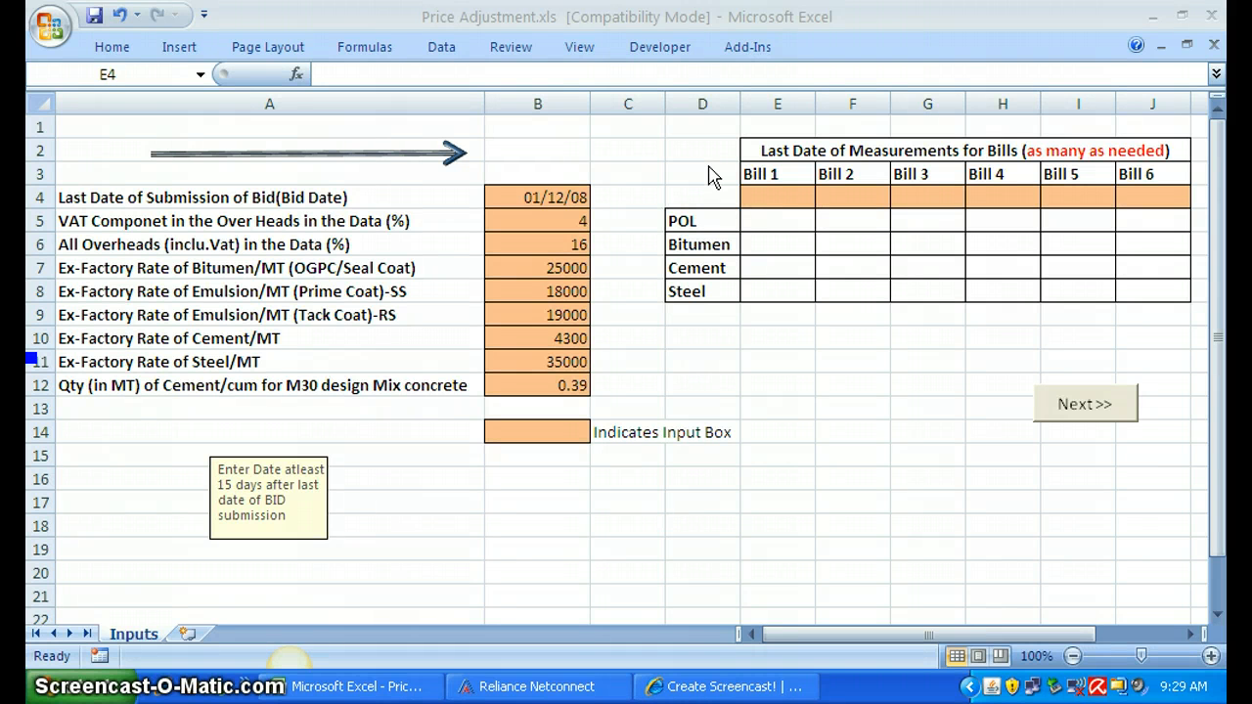
# Examine the entry guidance for the bid date, VAT component and total overheads cells, shifting the guidance note slightly aside.
pyautogui.click(545, 198)
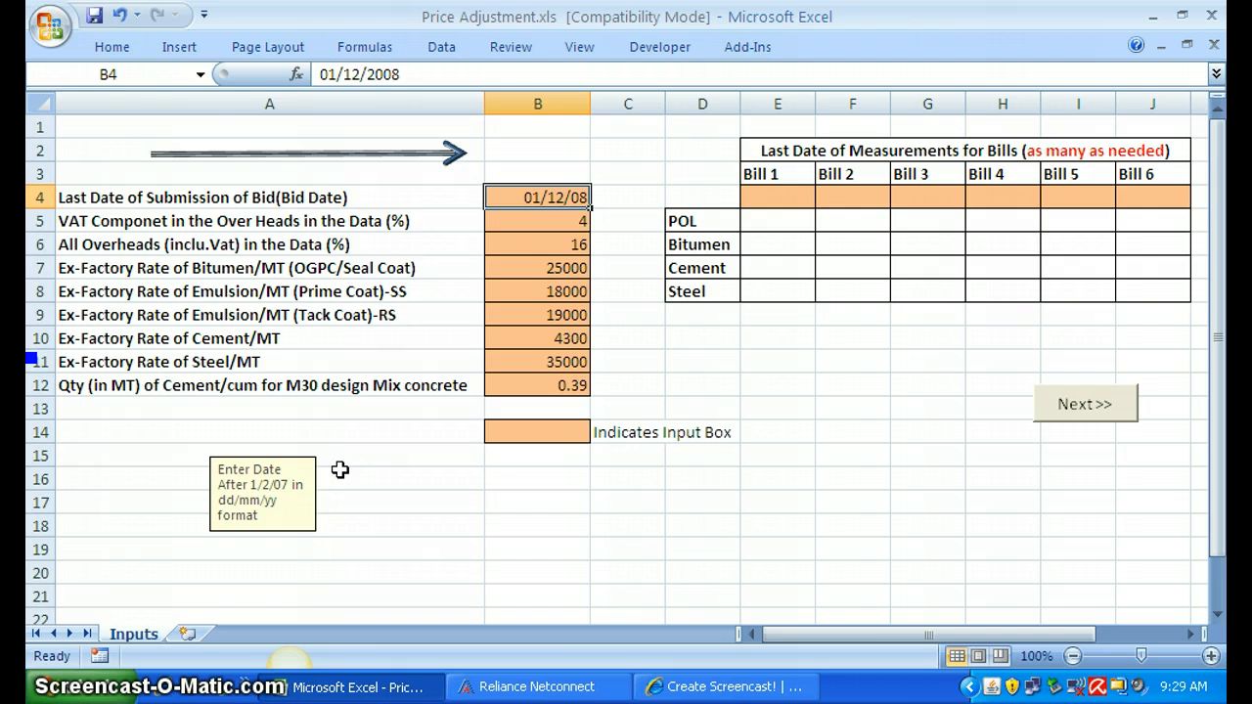
pyautogui.moveTo(268, 497); pyautogui.dragTo(223, 476)
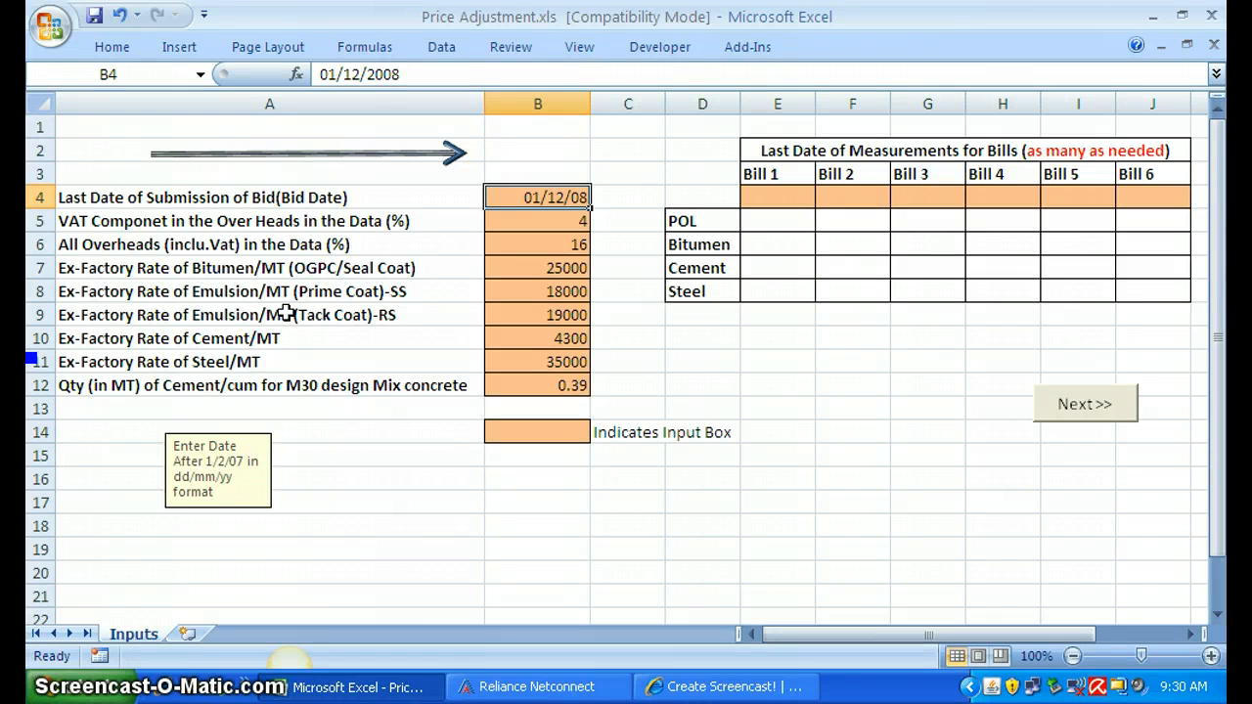
pyautogui.click(519, 198)
pyautogui.click(509, 198)
pyautogui.click(525, 222)
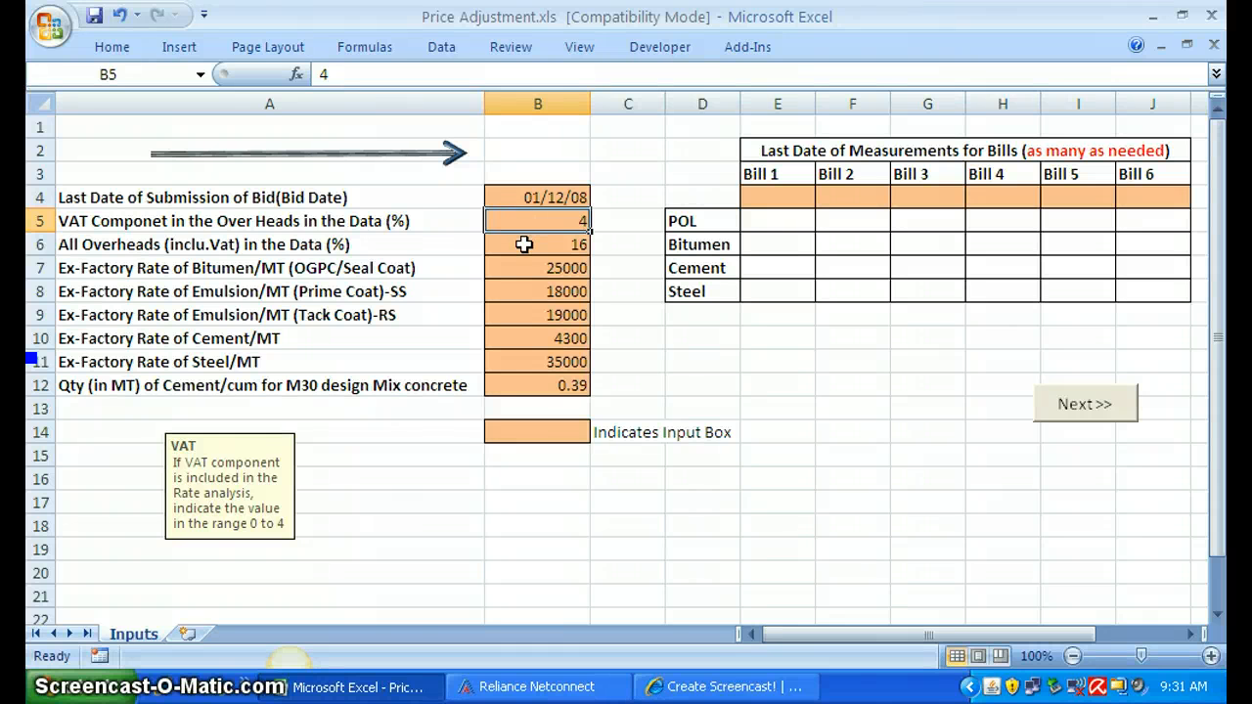
pyautogui.click(525, 245)
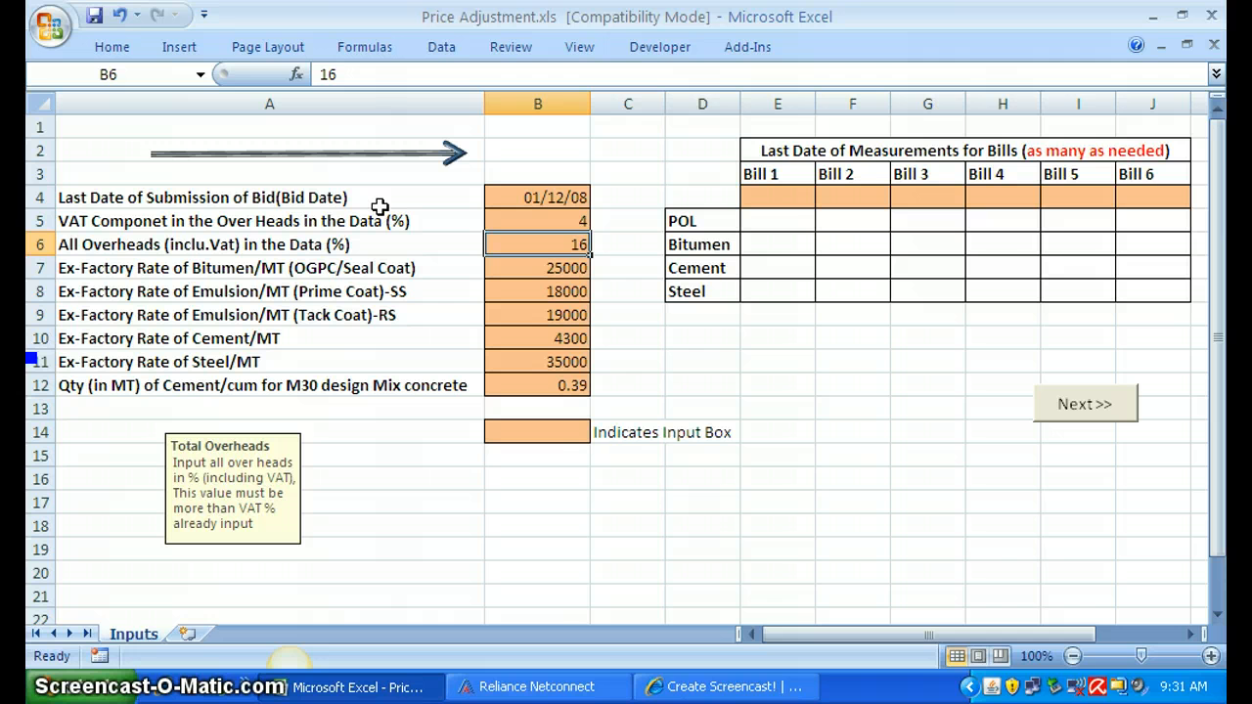
# Move and re-angle the straight arrow so it points at the overheads value in B6, and delete the arrow.
pyautogui.click(440, 155)
pyautogui.moveTo(445, 155); pyautogui.dragTo(466, 245)
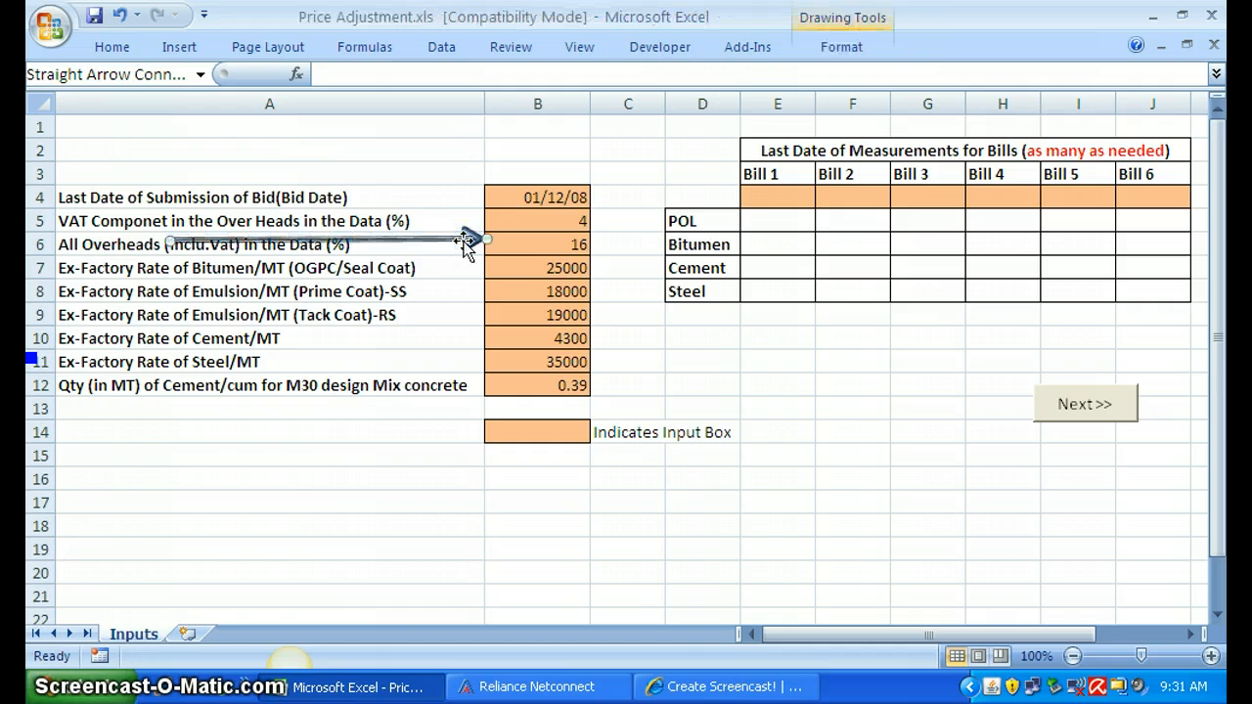
pyautogui.moveTo(170, 242); pyautogui.dragTo(235, 147)
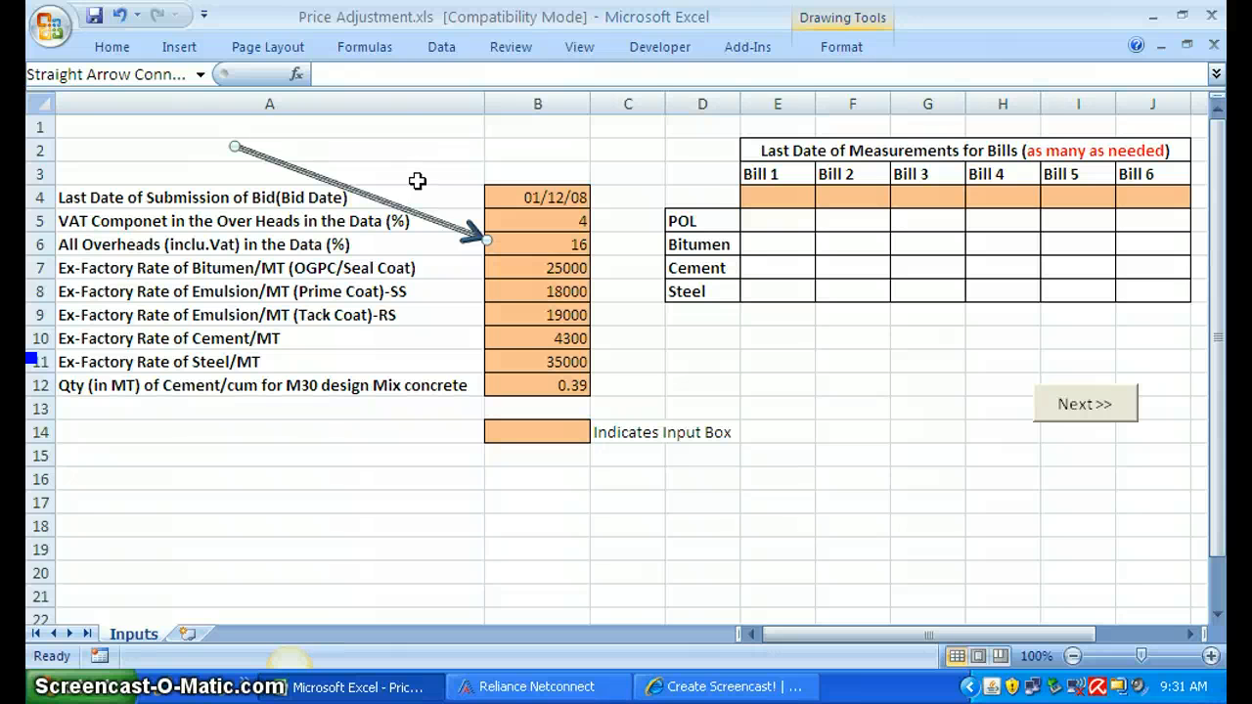
pyautogui.rightClick(426, 218)
pyautogui.press('Delete')
# Examine the entry guidance for the bitumen, emulsion and M30 cement quantity cells and for the Bill 1 to Bill 3 date cells.
pyautogui.click(520, 268)
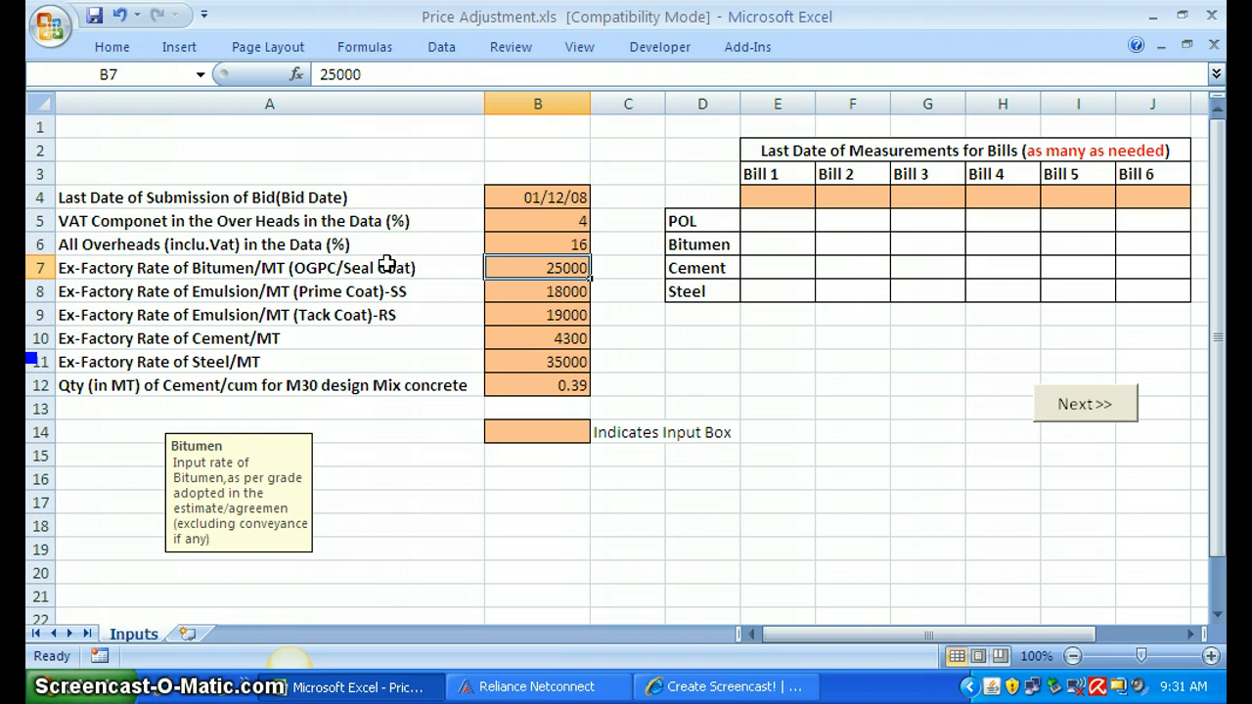
pyautogui.click(520, 292)
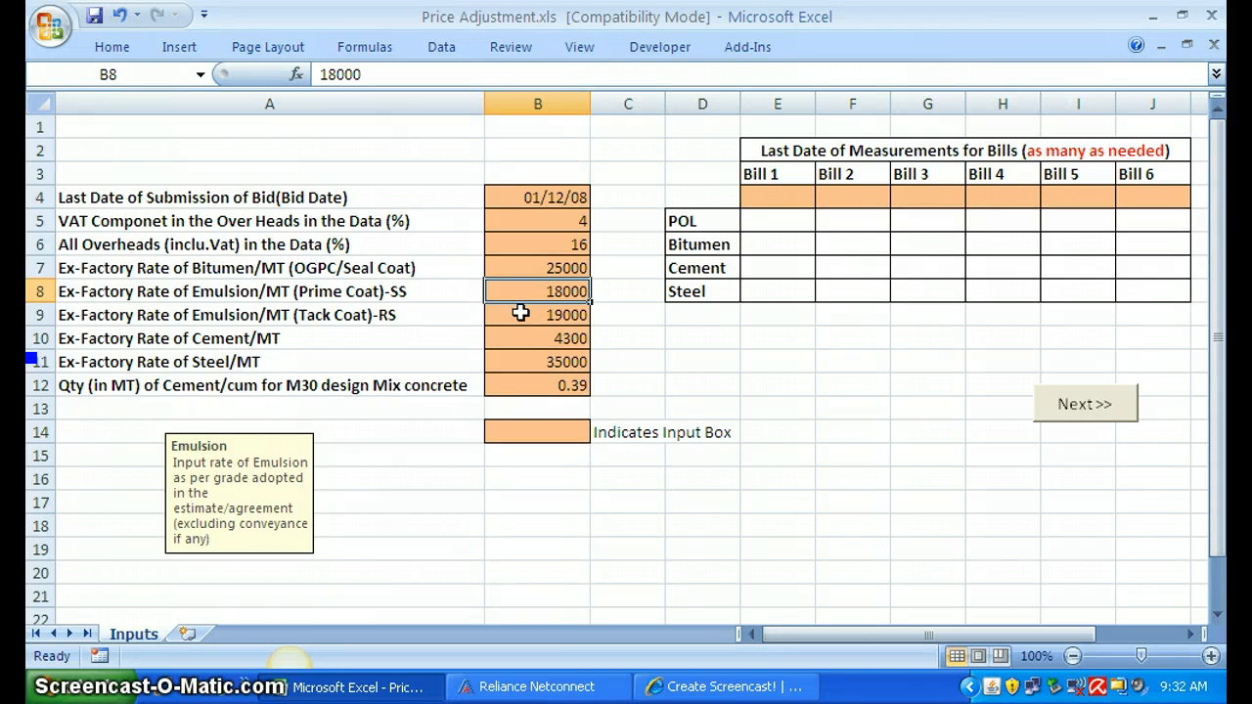
pyautogui.click(521, 314)
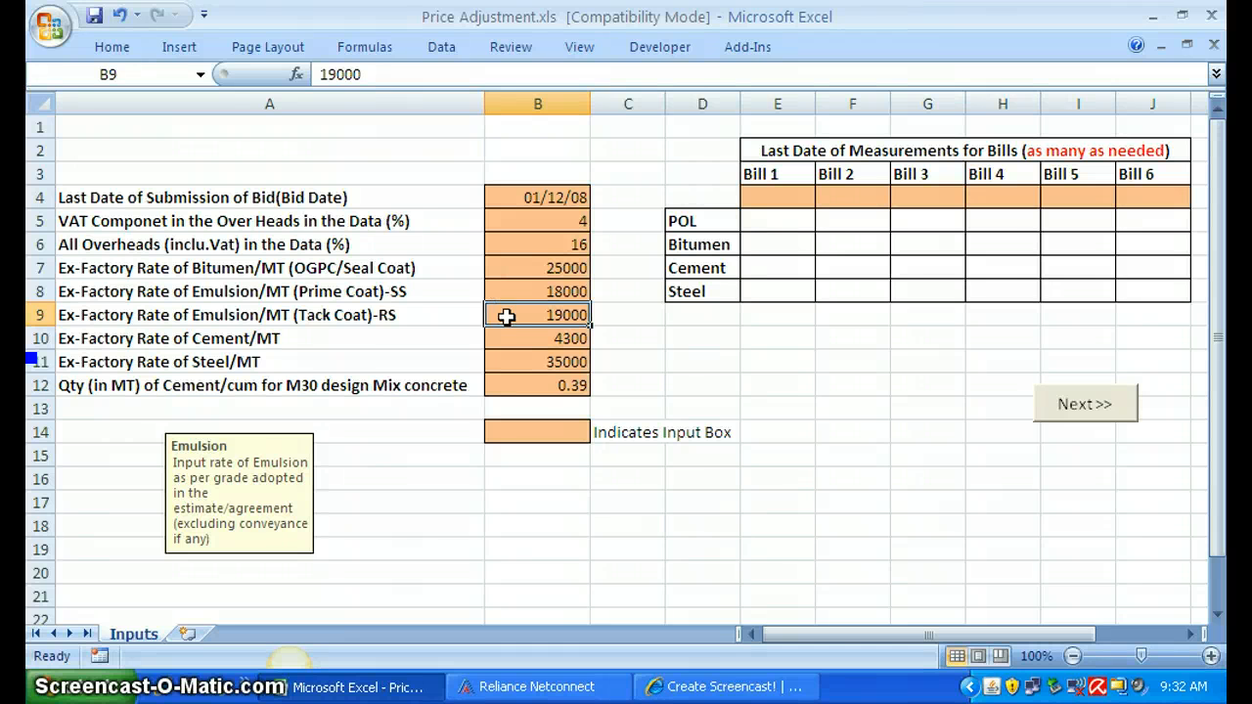
pyautogui.click(566, 387)
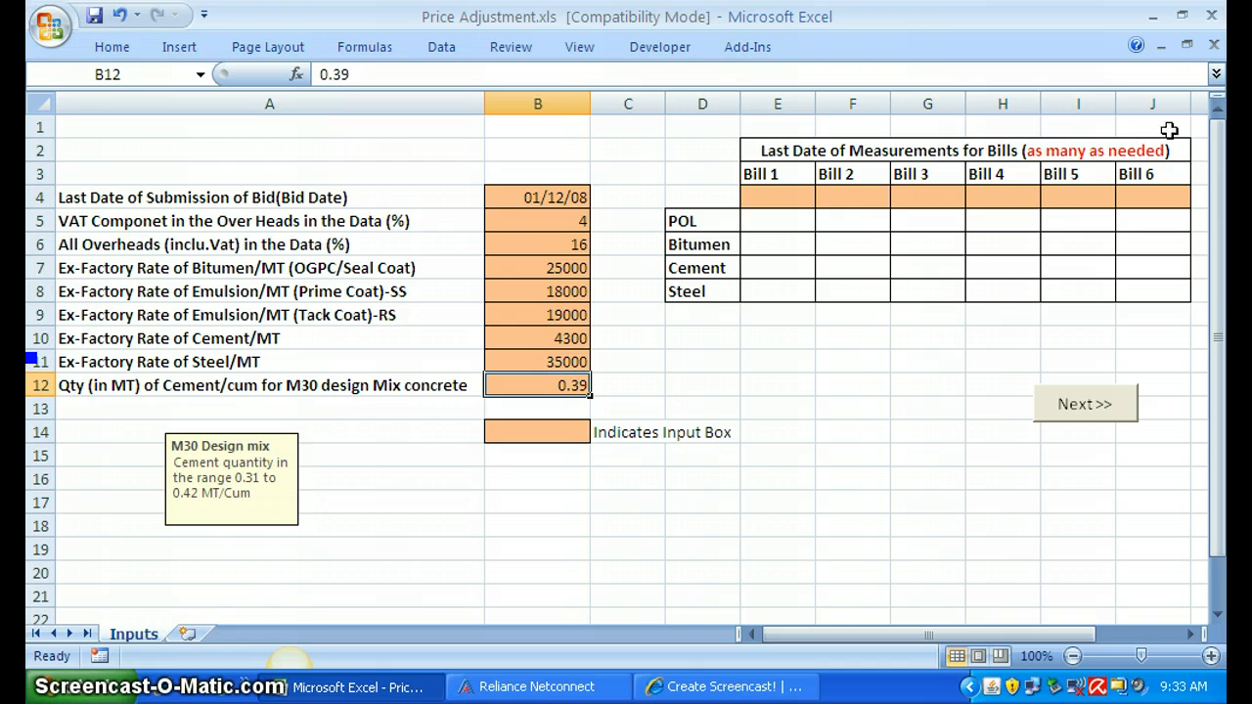
pyautogui.click(798, 194)
pyautogui.click(855, 195)
pyautogui.click(904, 196)
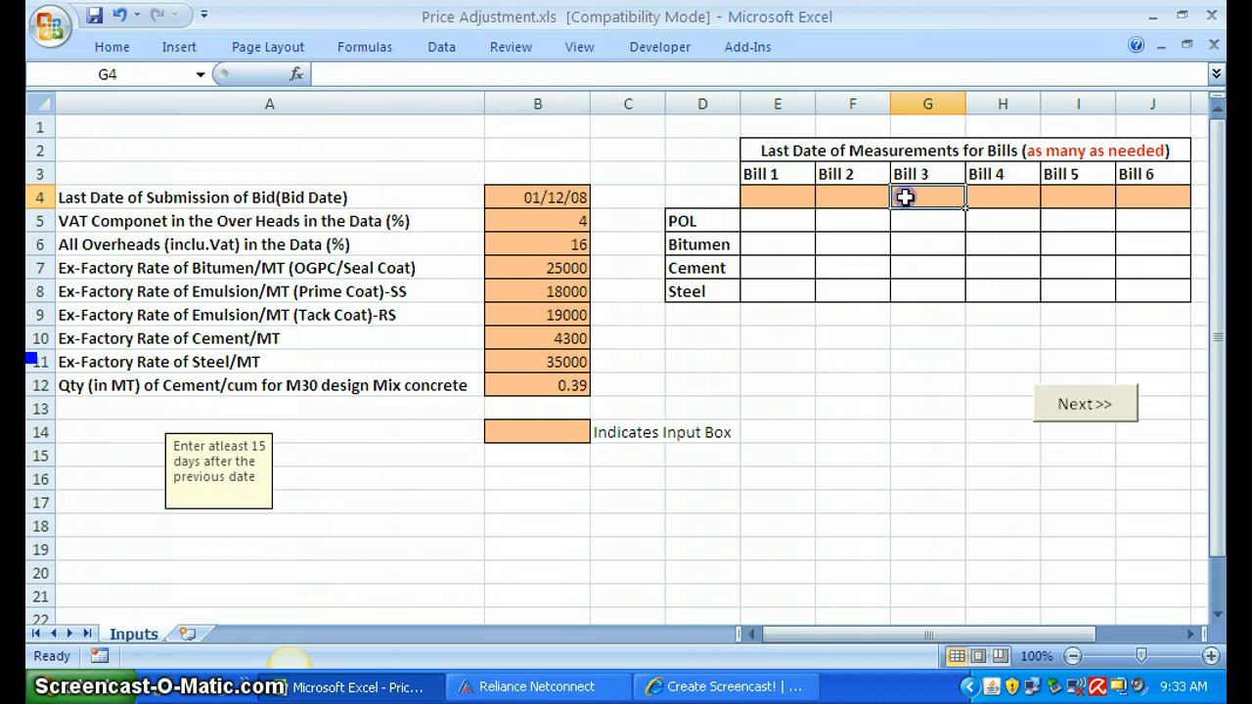
# Enter the last measurement dates 15/04/09 for Bill 1 and 12/07/09 for Bill 2.
pyautogui.click(761, 192)
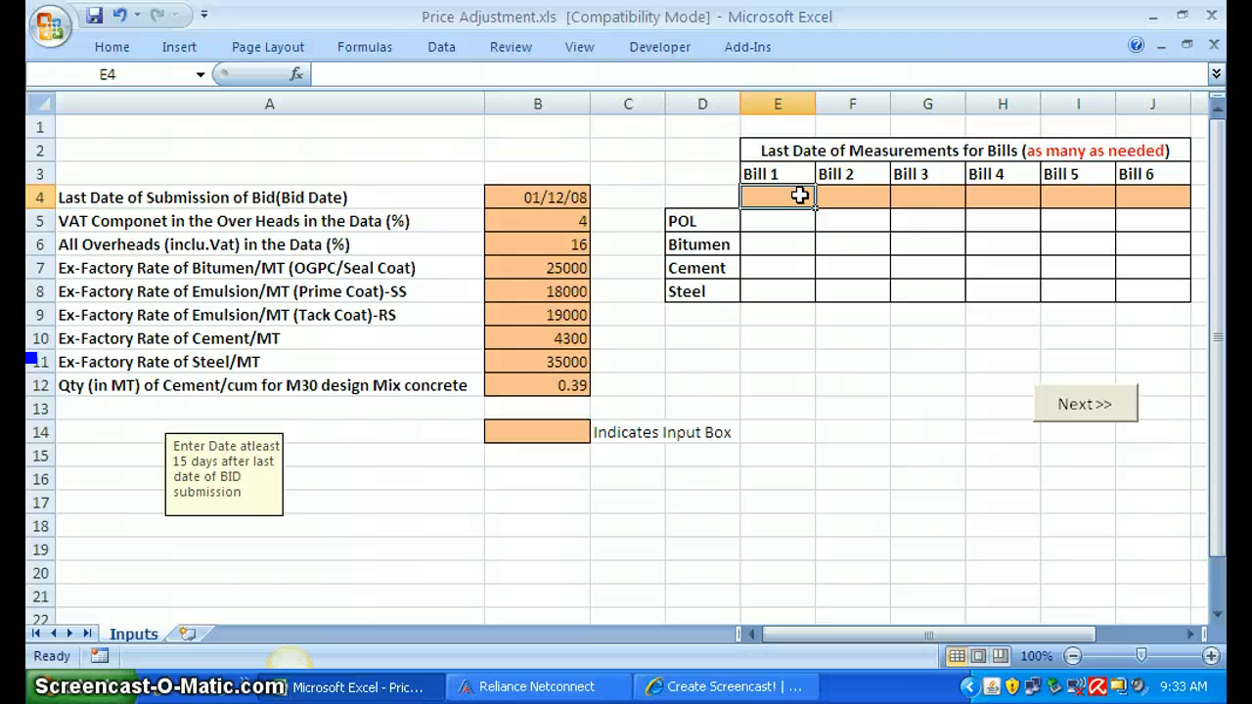
pyautogui.write('1')
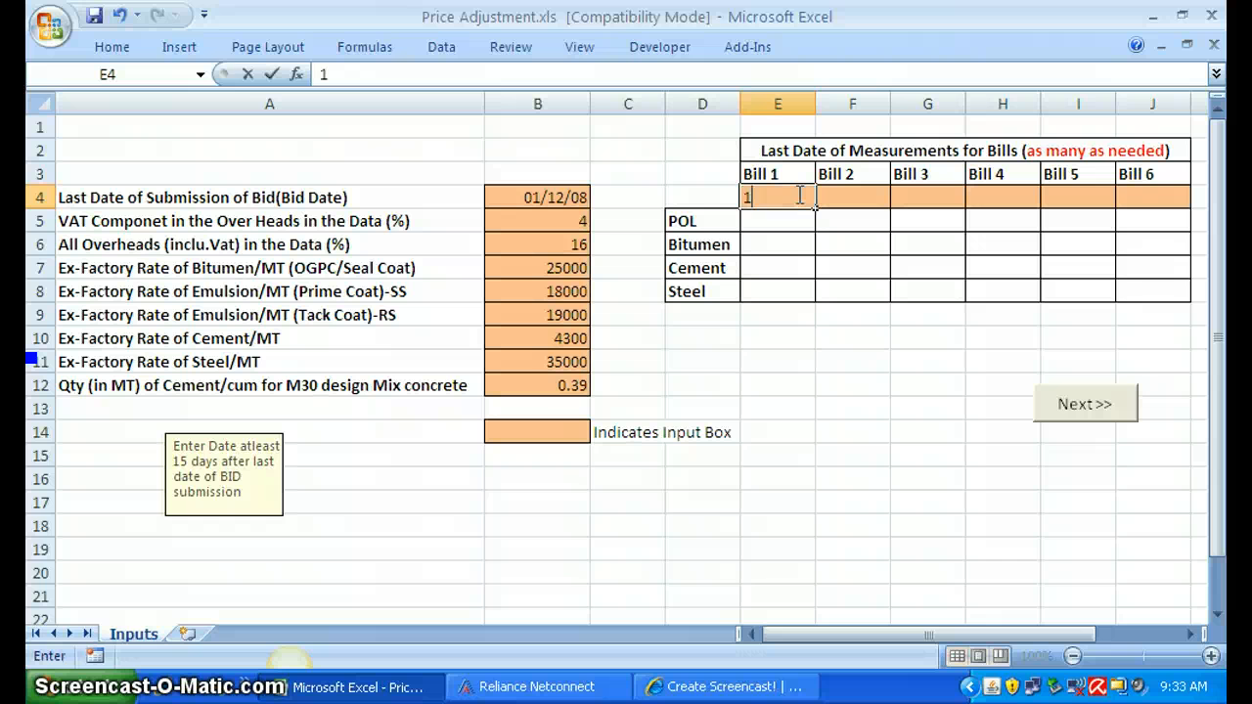
pyautogui.write('5/4/09')
pyautogui.press('Tab')
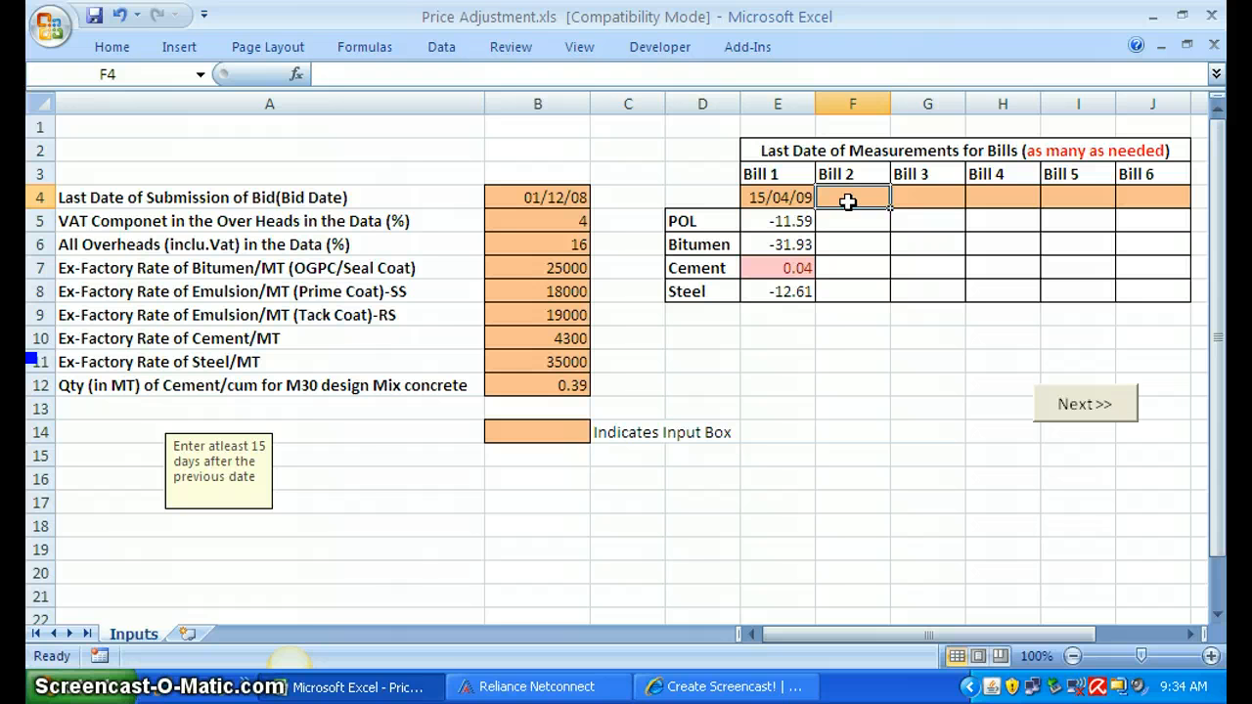
pyautogui.write('12/7/')
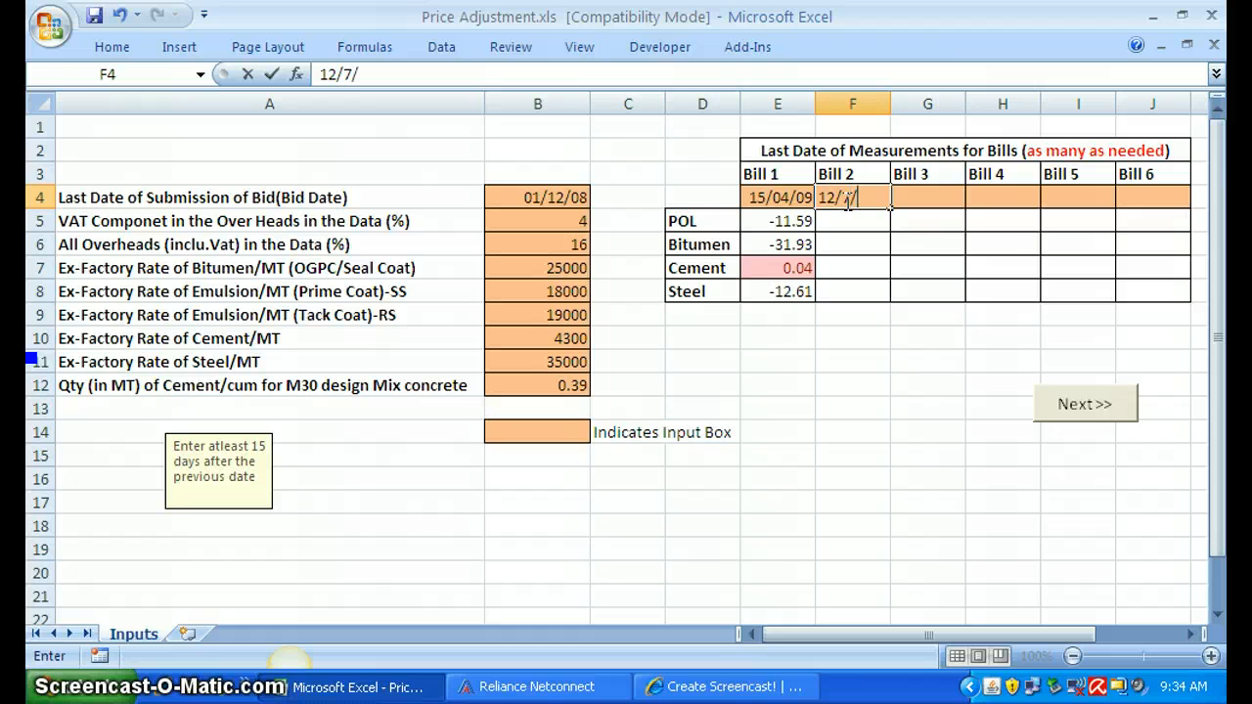
pyautogui.write('9')
pyautogui.press('Tab')
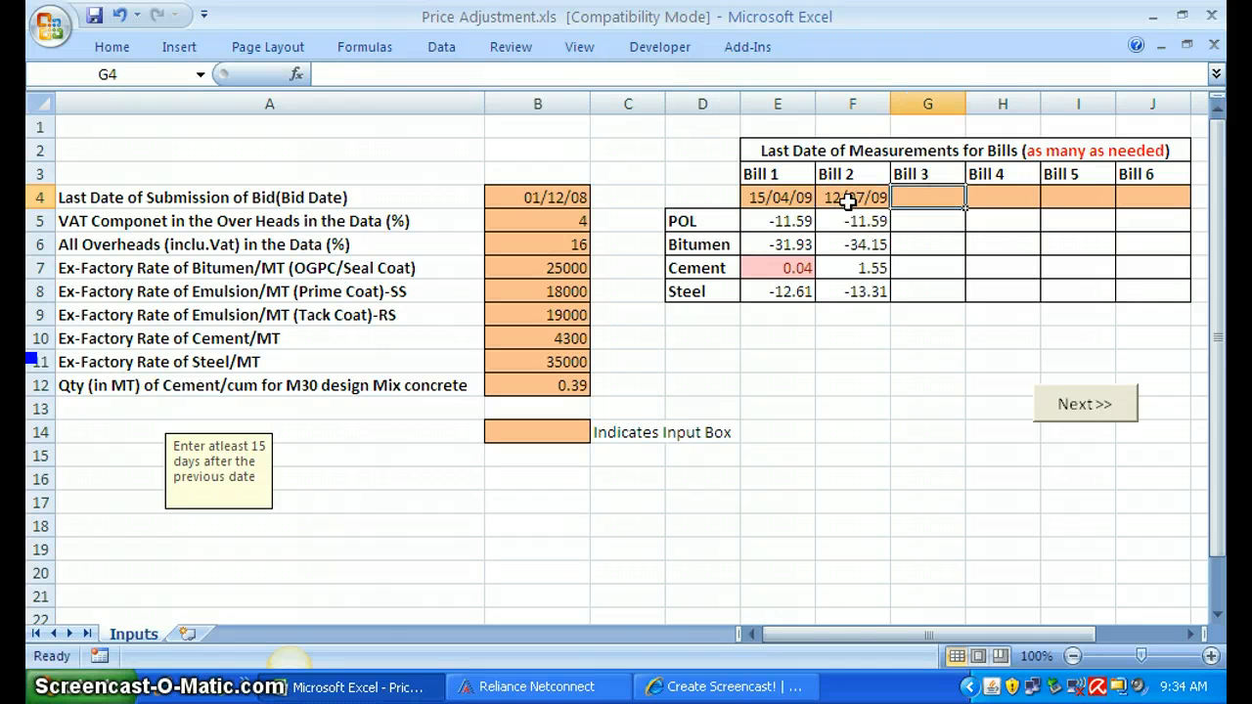
# Enter 01/09/09 as the last measurement date for Bill 3 and proceed to the PA-Calculations sheet.
pyautogui.write('1')
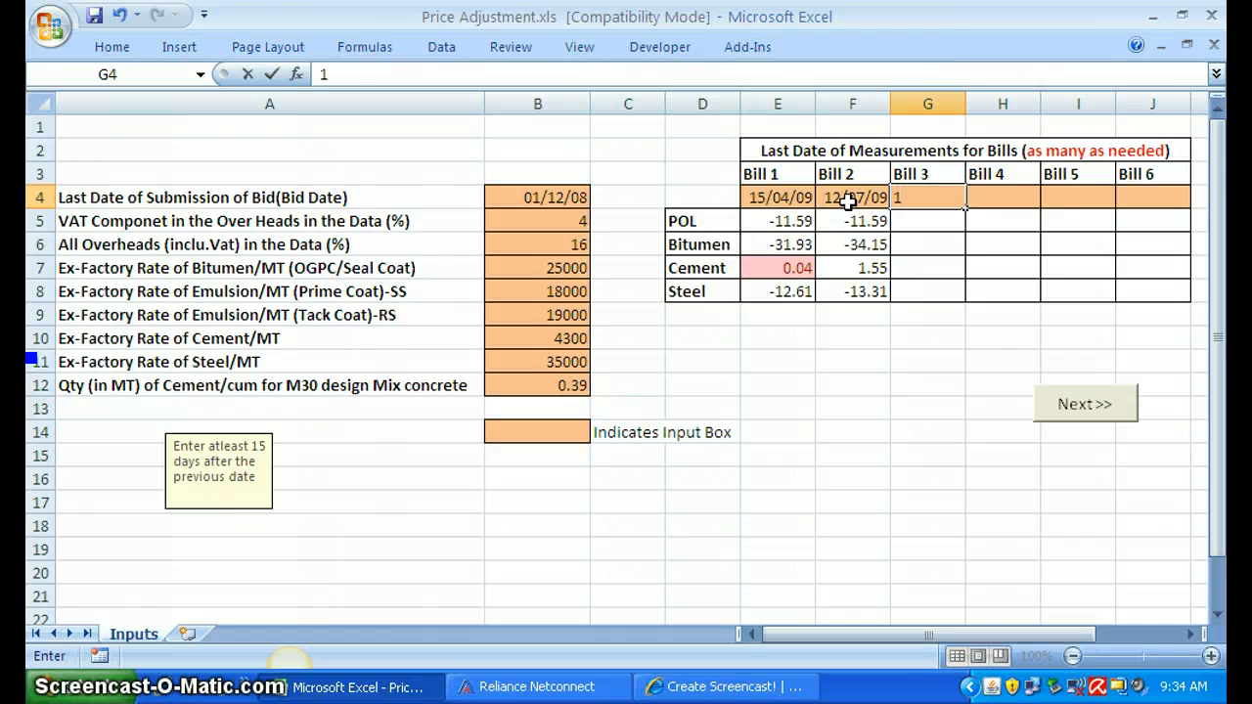
pyautogui.write('/9/09')
pyautogui.press('Tab')
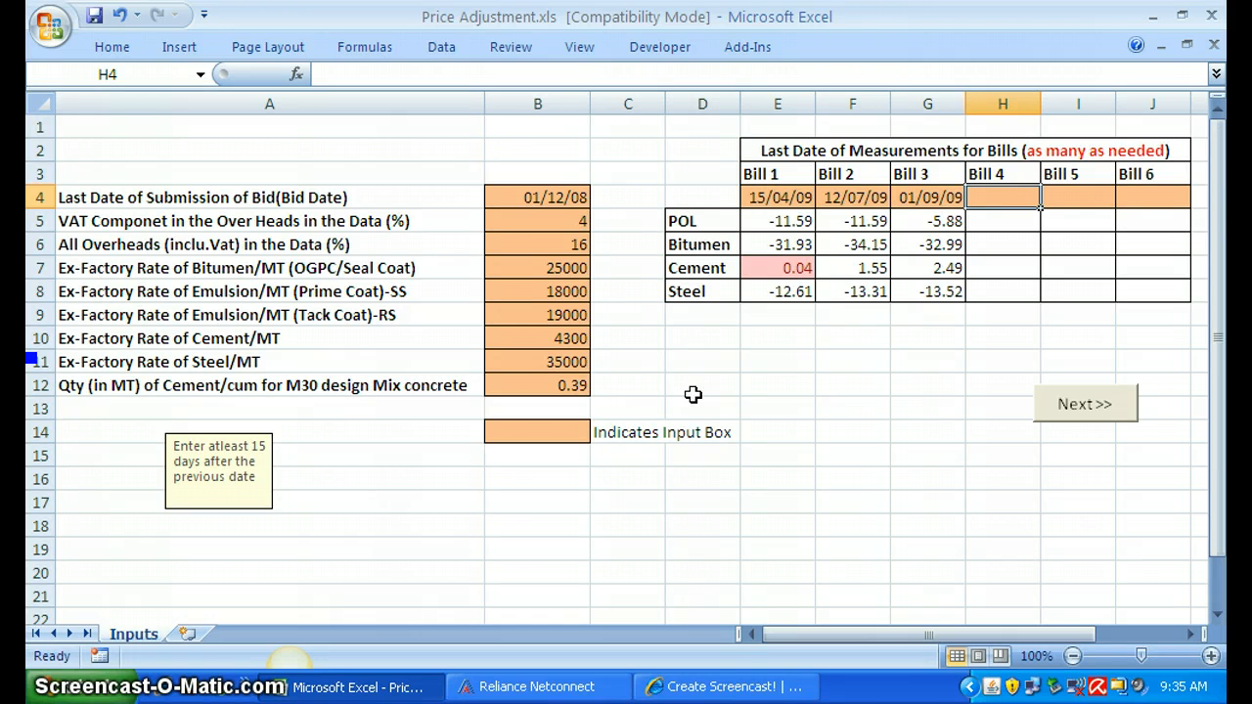
pyautogui.click(1075, 419)
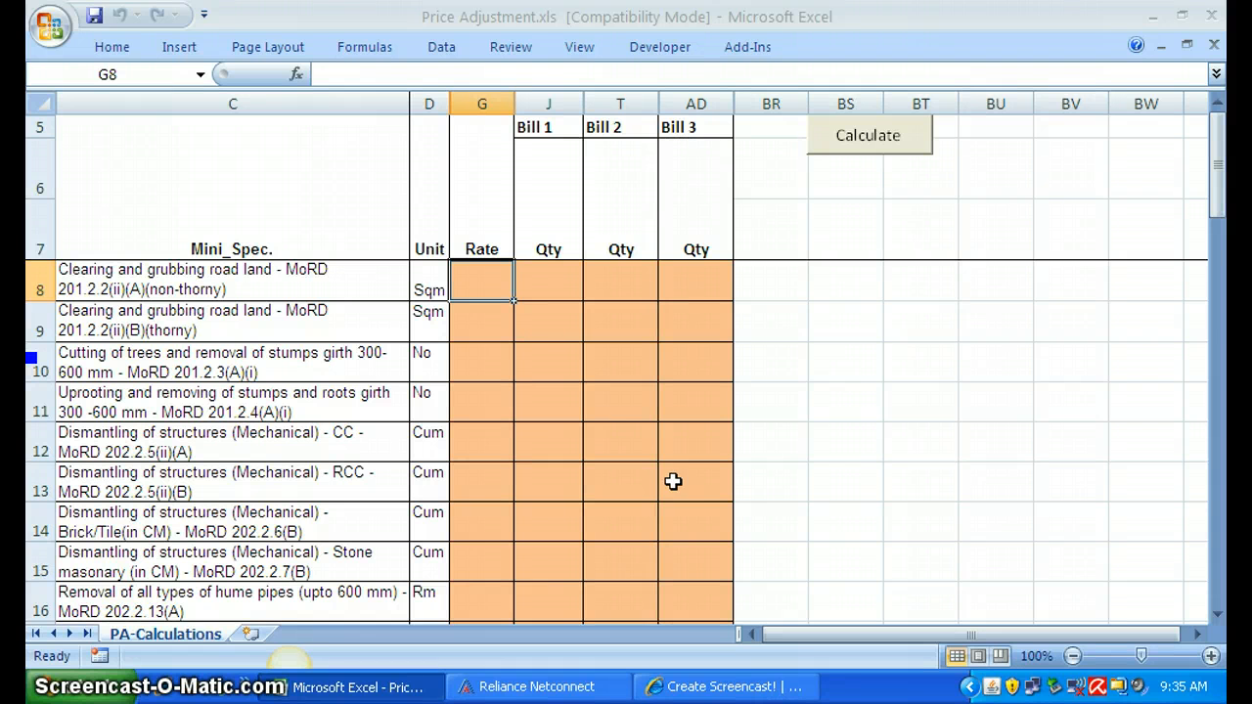
pyautogui.click(690, 689)
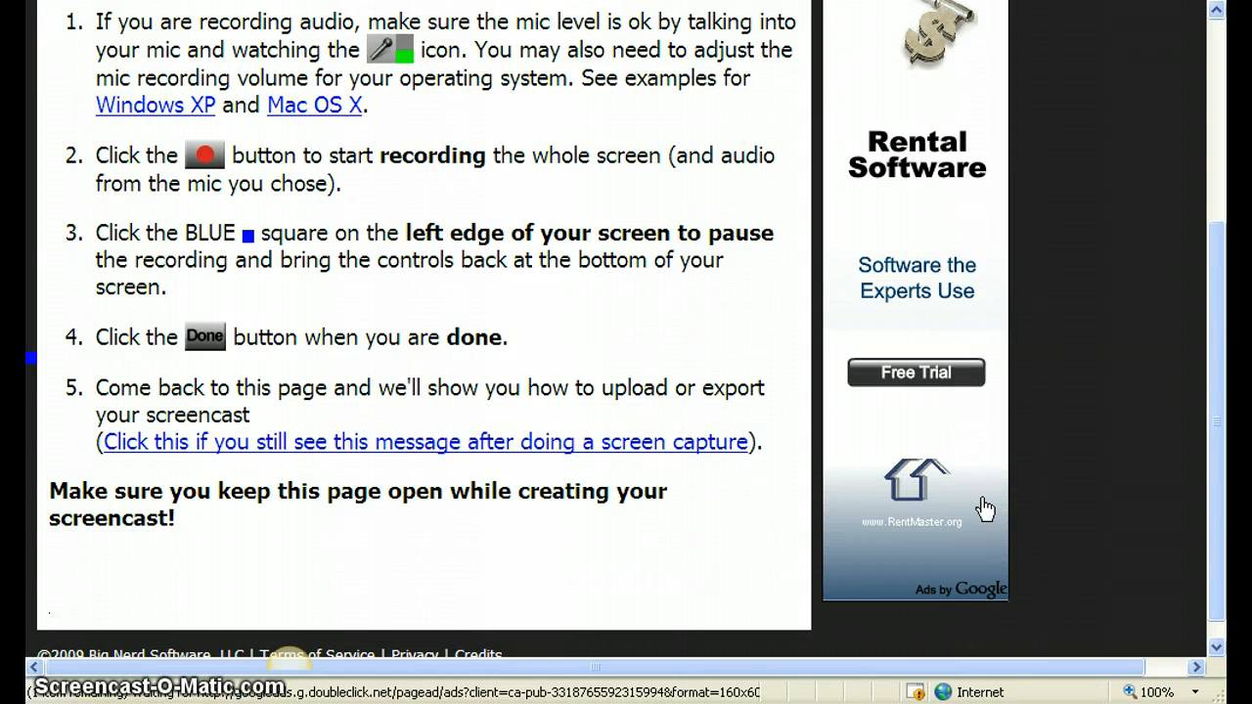
pyautogui.click(1214, 645)
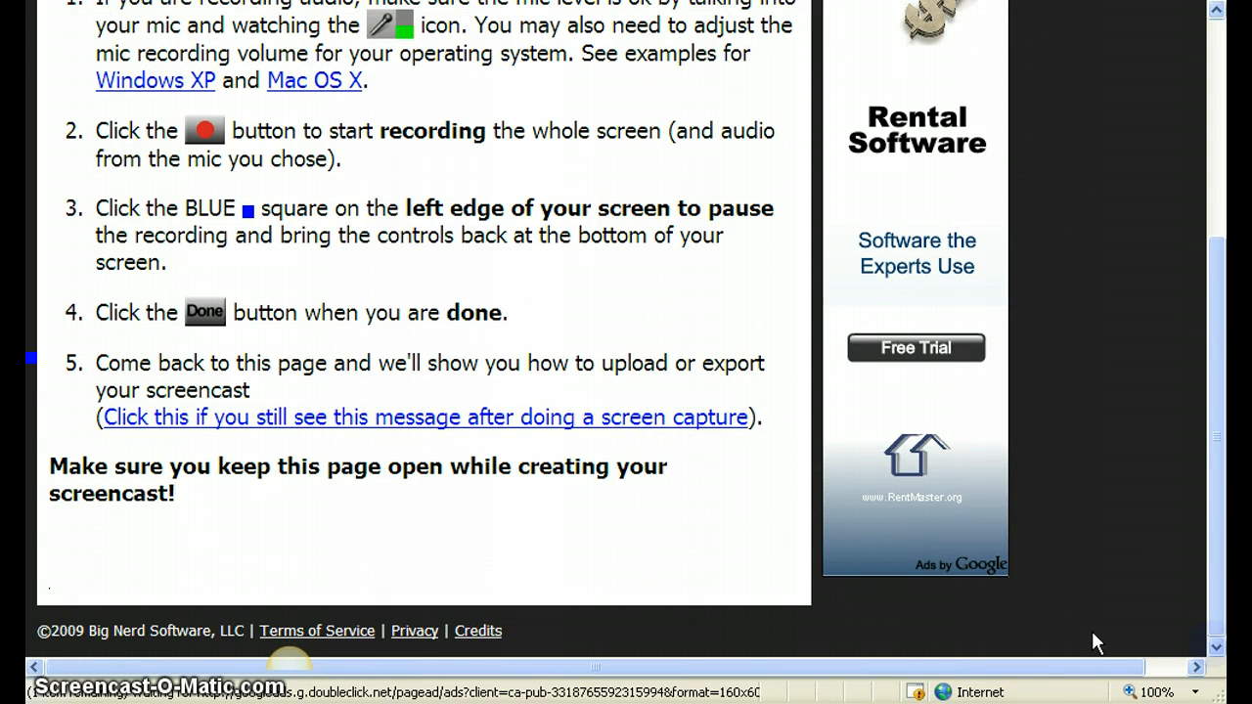
pyautogui.moveTo(469, 2)
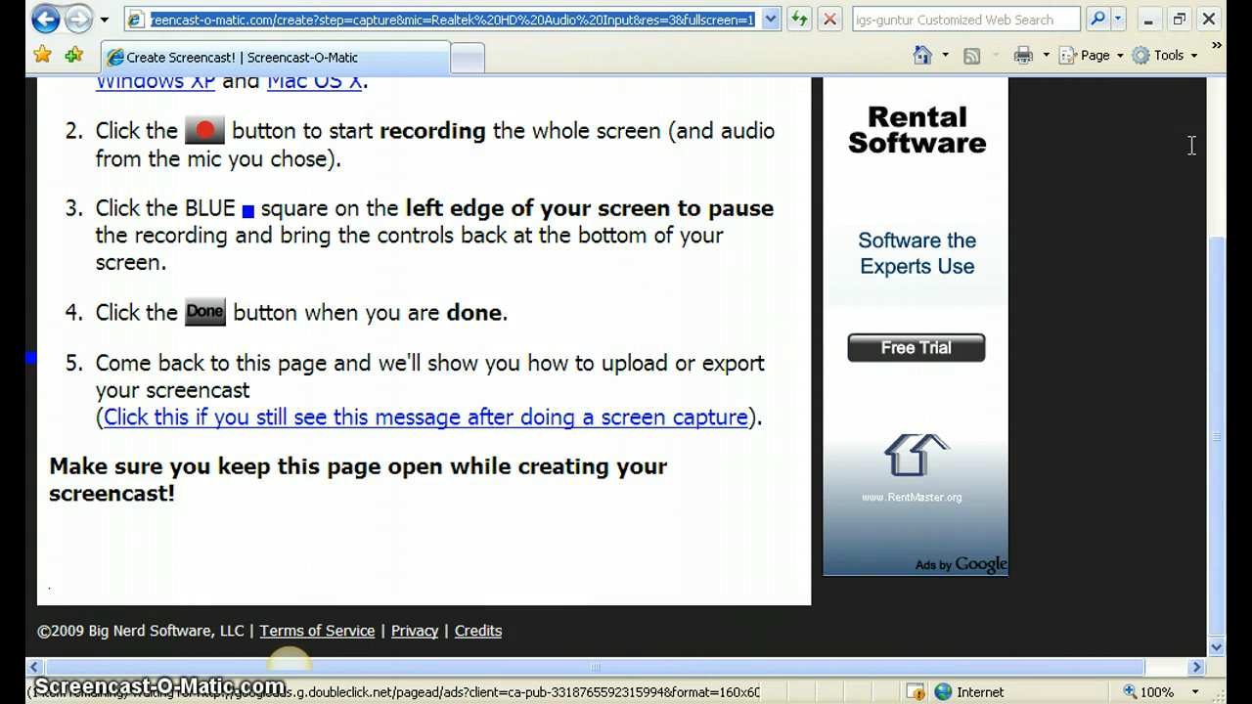
pyautogui.click(1152, 24)
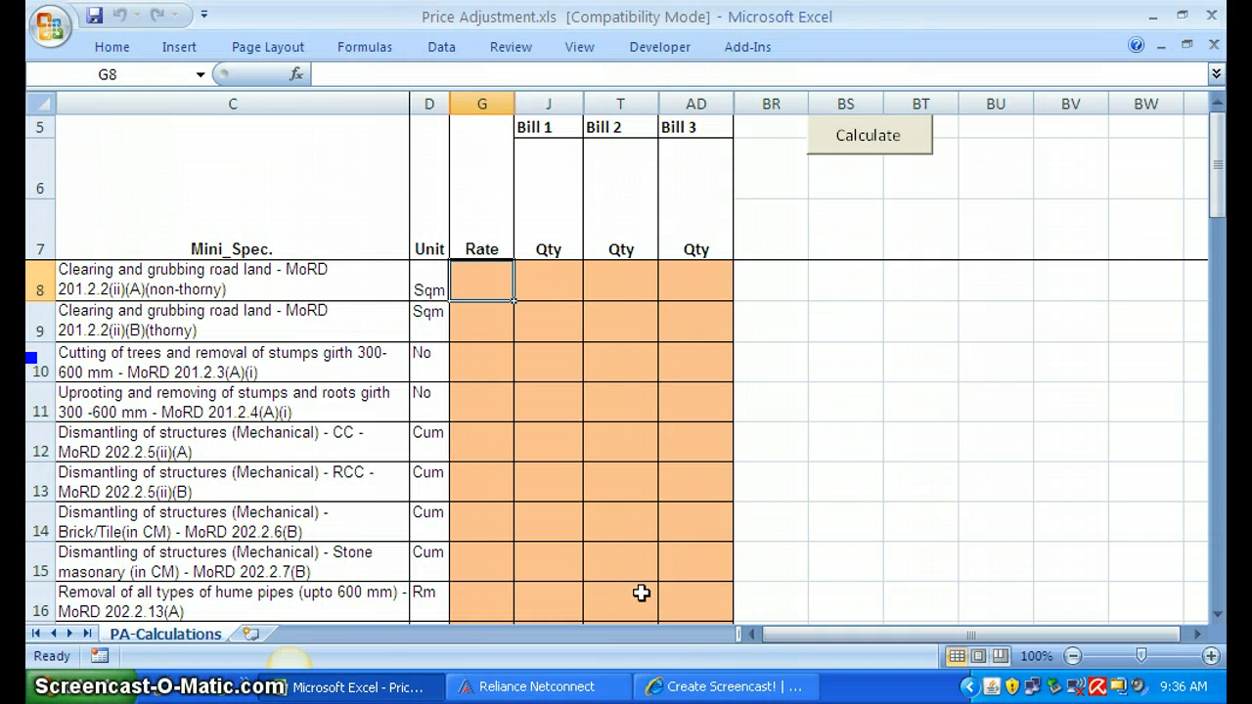
# Switch to the Screencast-O-Matic page in Internet Explorer and continue past the capture instructions, agreeing to stop the screencast.
pyautogui.click(675, 690)
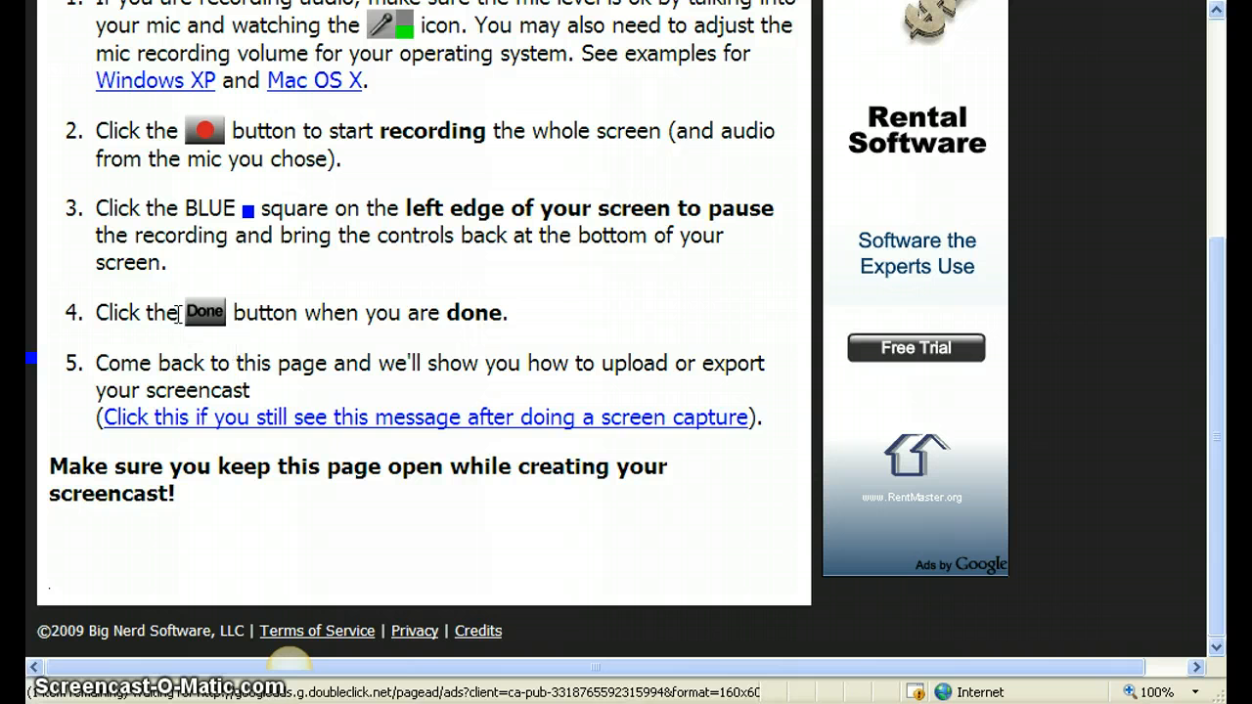
pyautogui.click(204, 318)
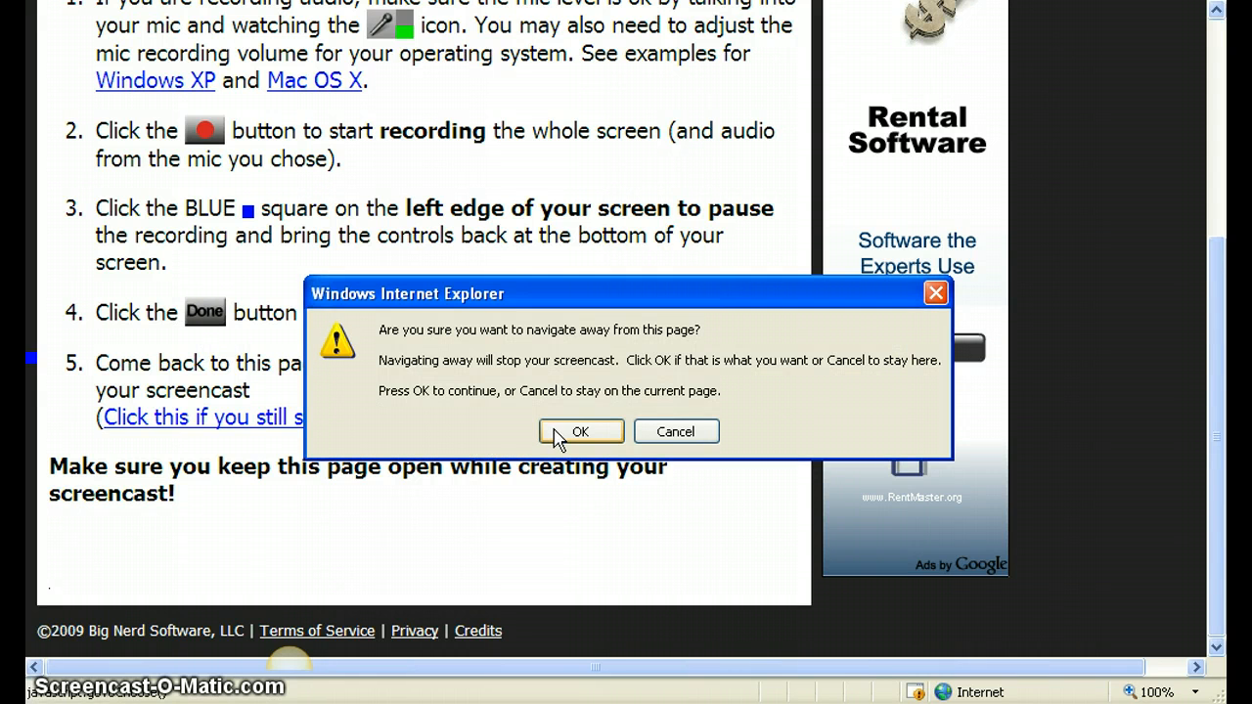
pyautogui.click(653, 437)
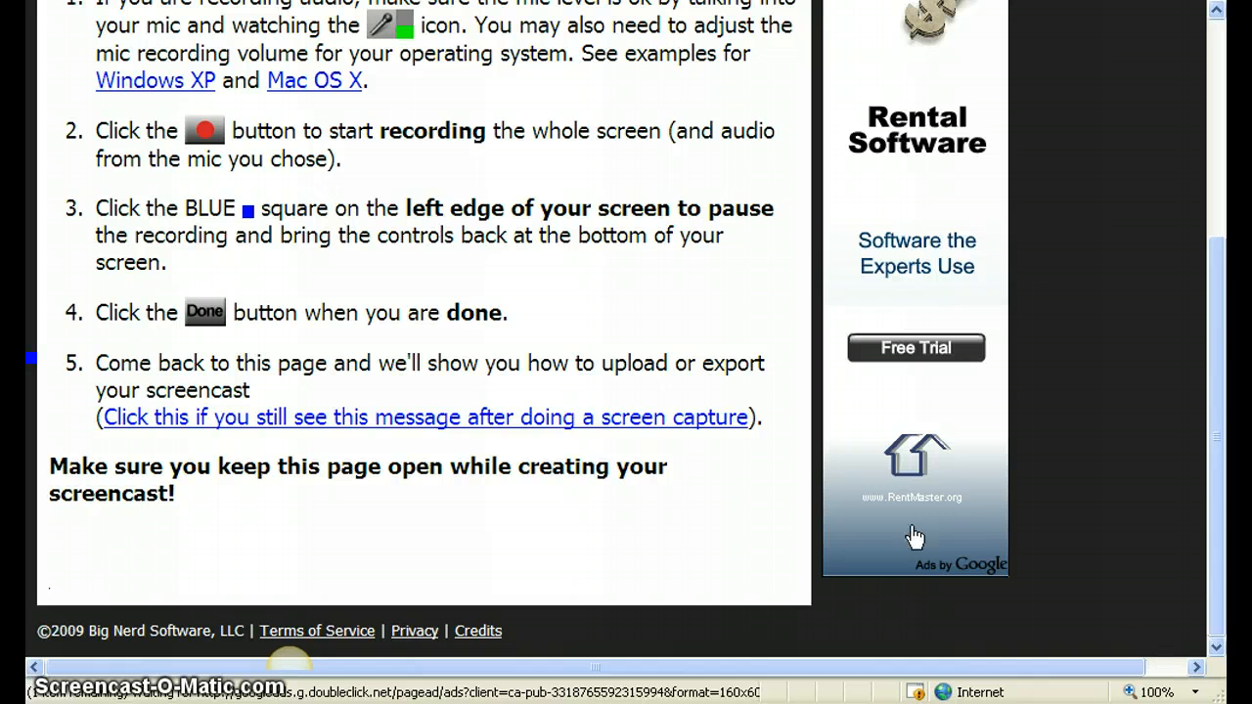
pyautogui.click(609, 425)
pyautogui.click(582, 432)
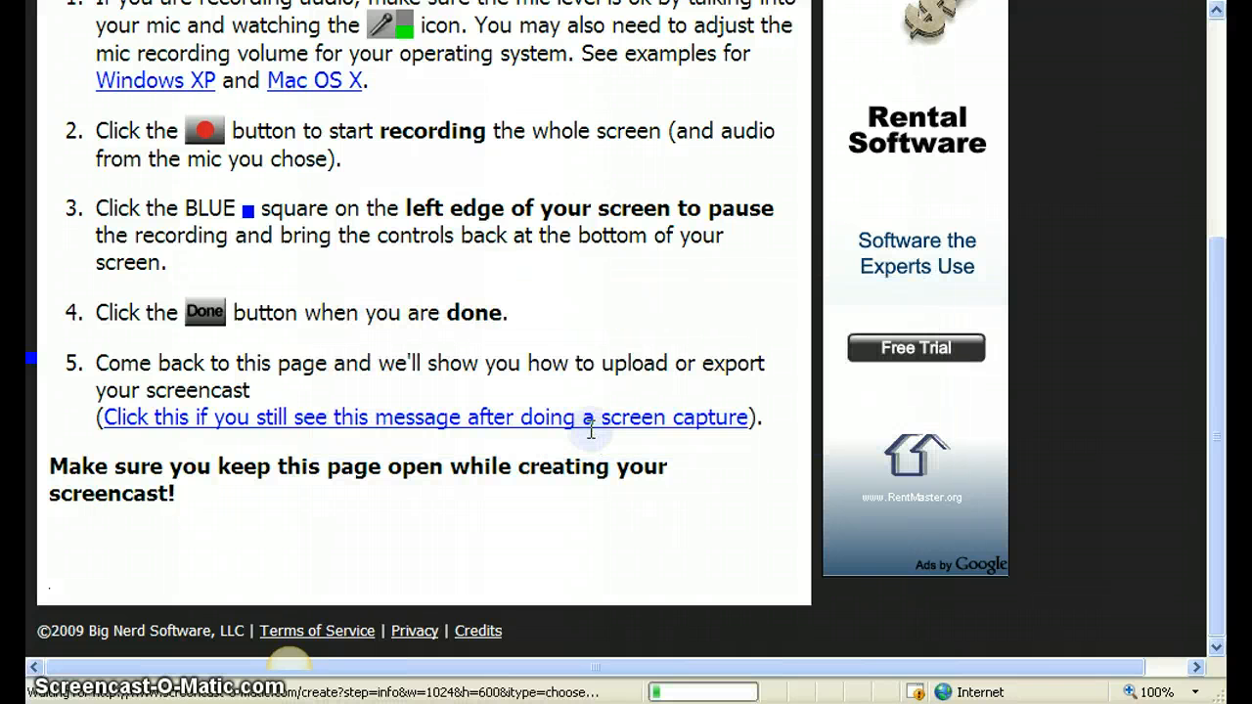